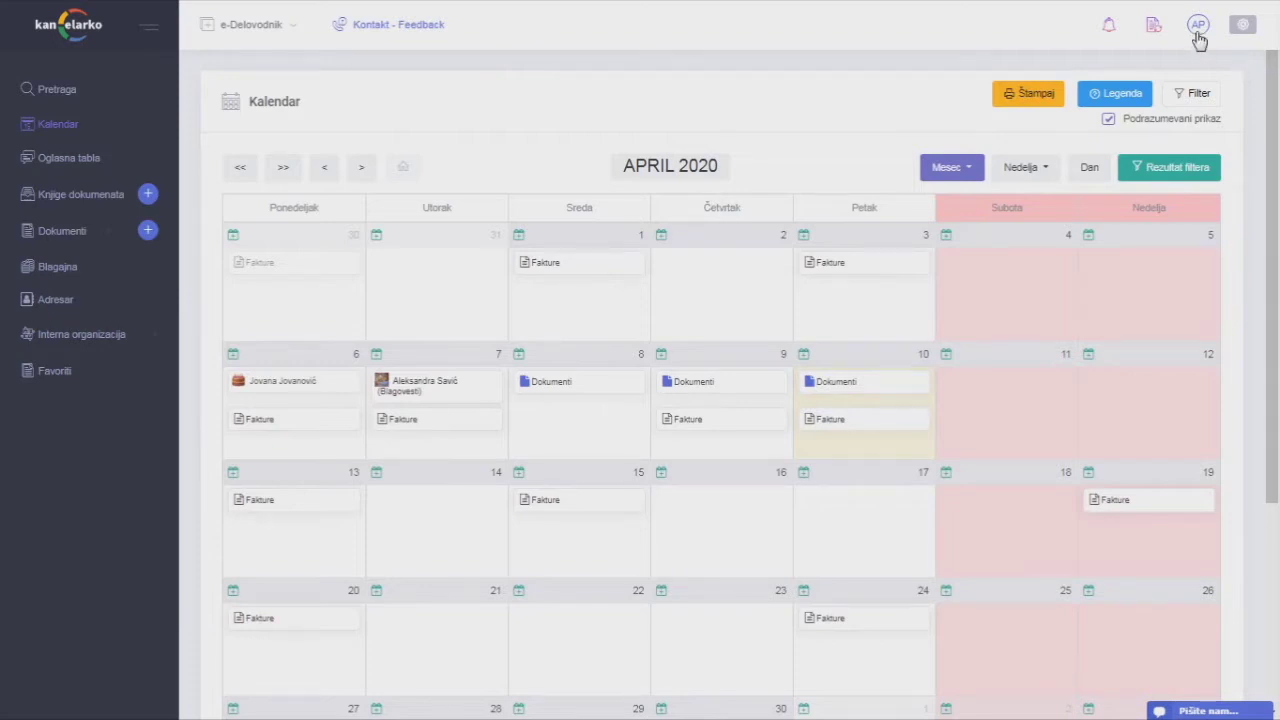
Connect the profile to Google by choosing the Paragraf 2020 Google account and allowing Kancelarko access
click(1198, 30)
click(1065, 286)
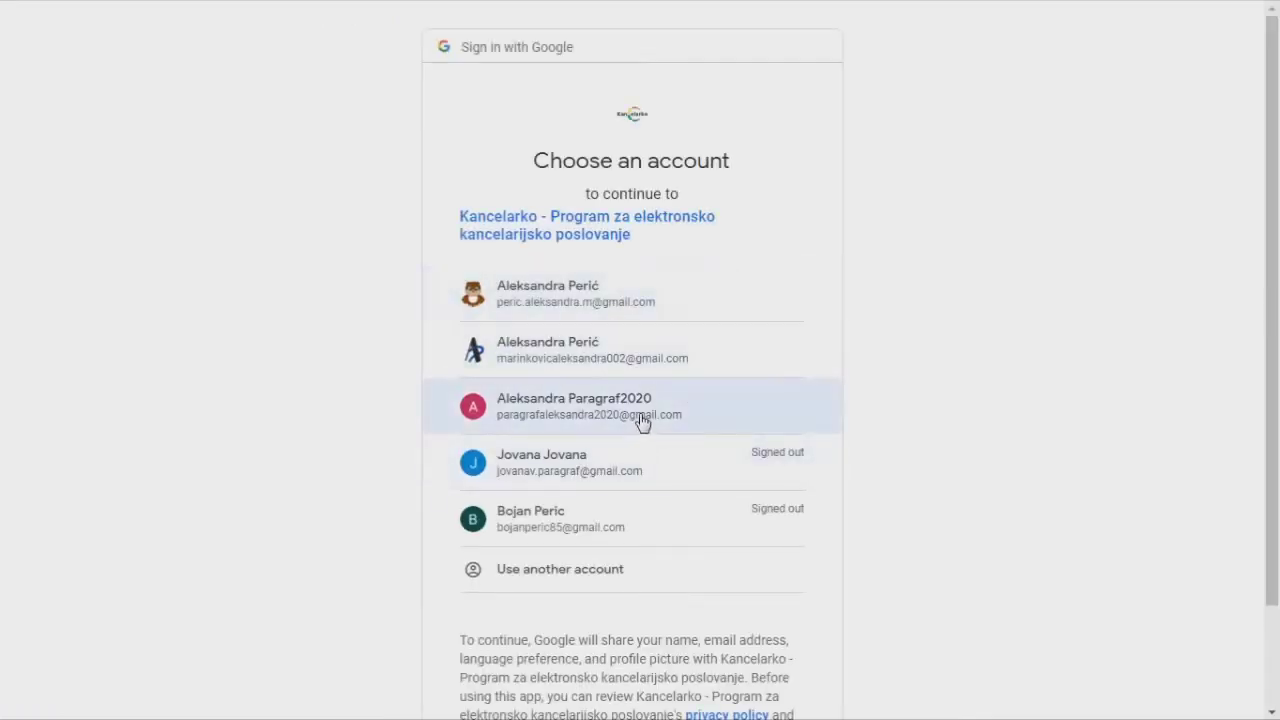
click(612, 407)
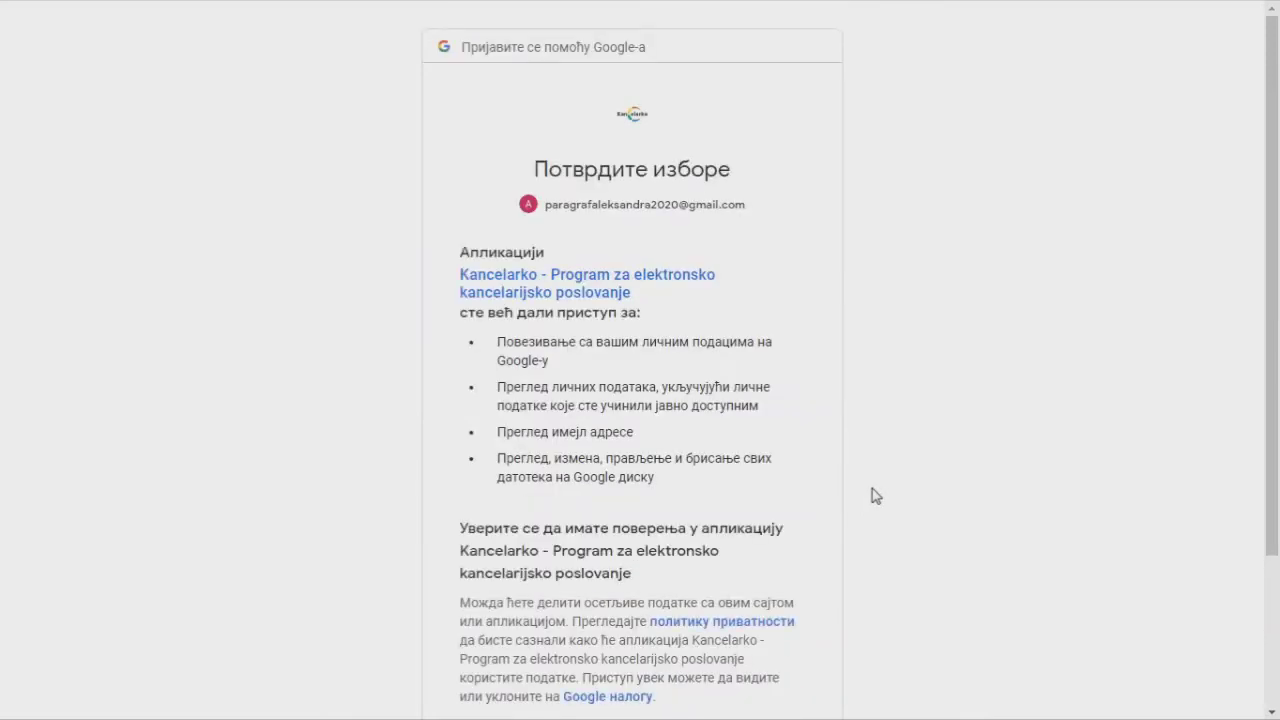
scroll(875, 496, down, 3)
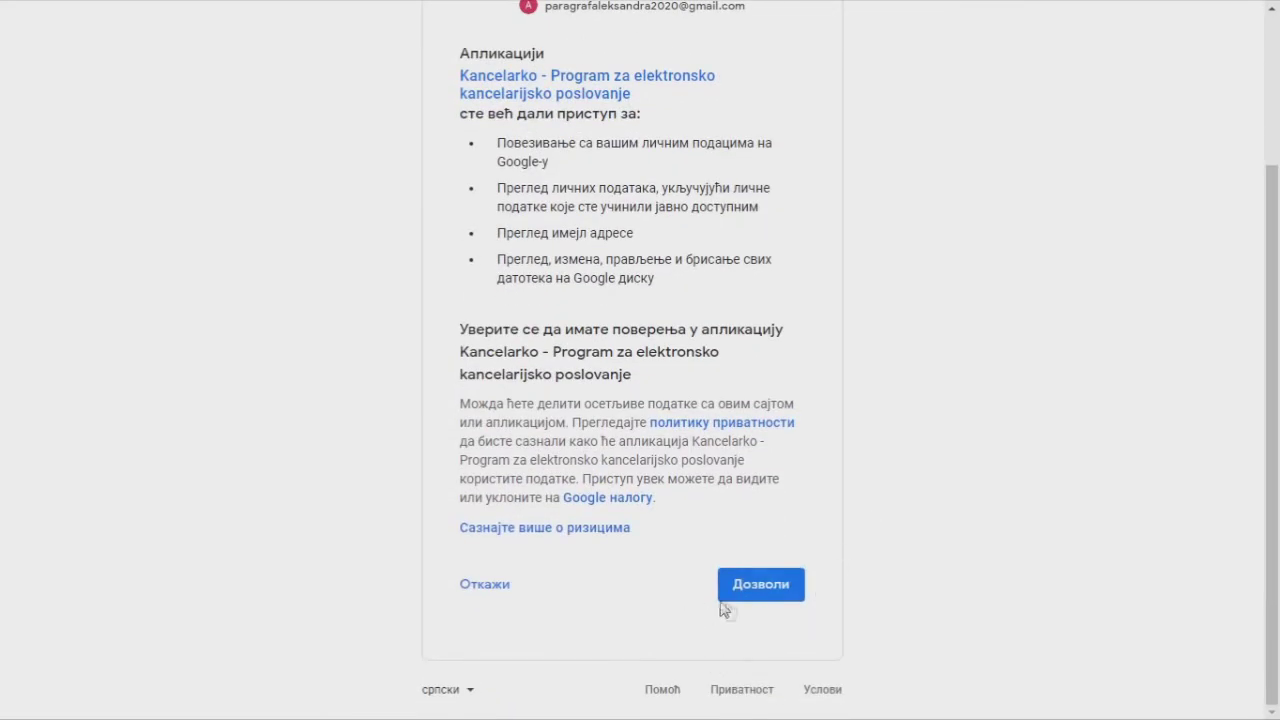
click(761, 588)
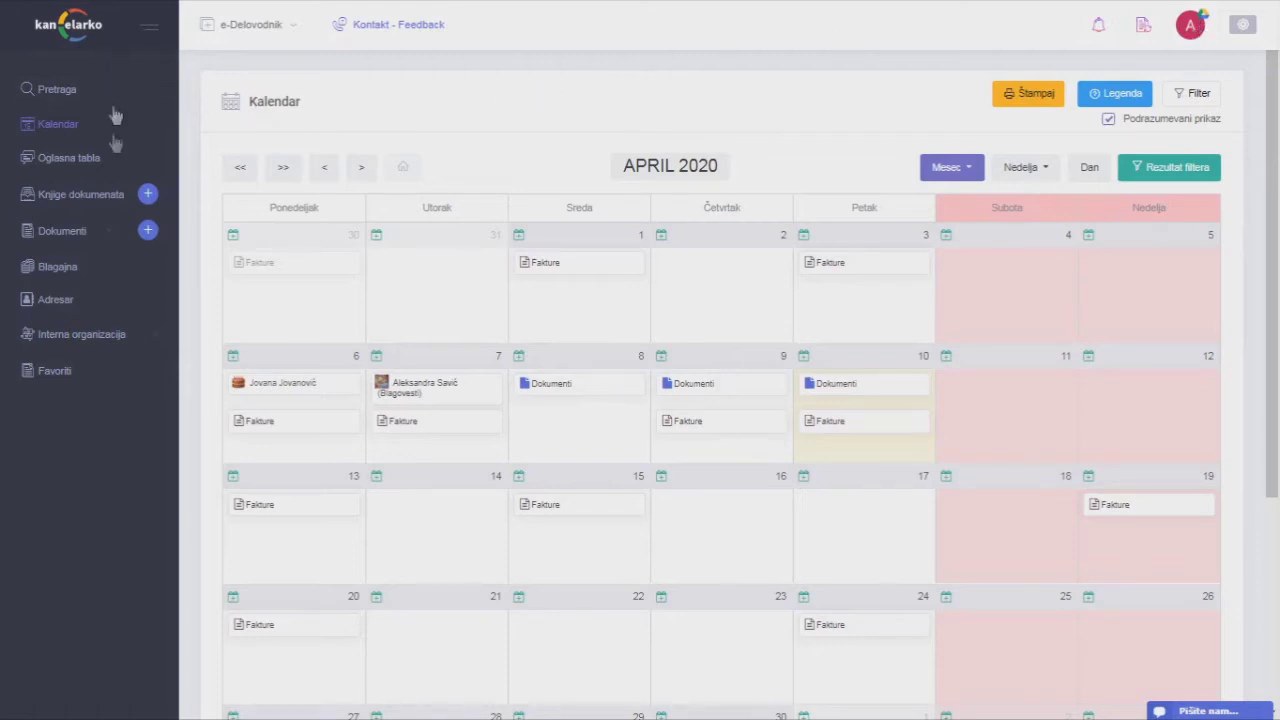
Create a green folder named "Dokumenti sa google drive" in Moji dokumenti, without creating it on Google Drive
click(110, 241)
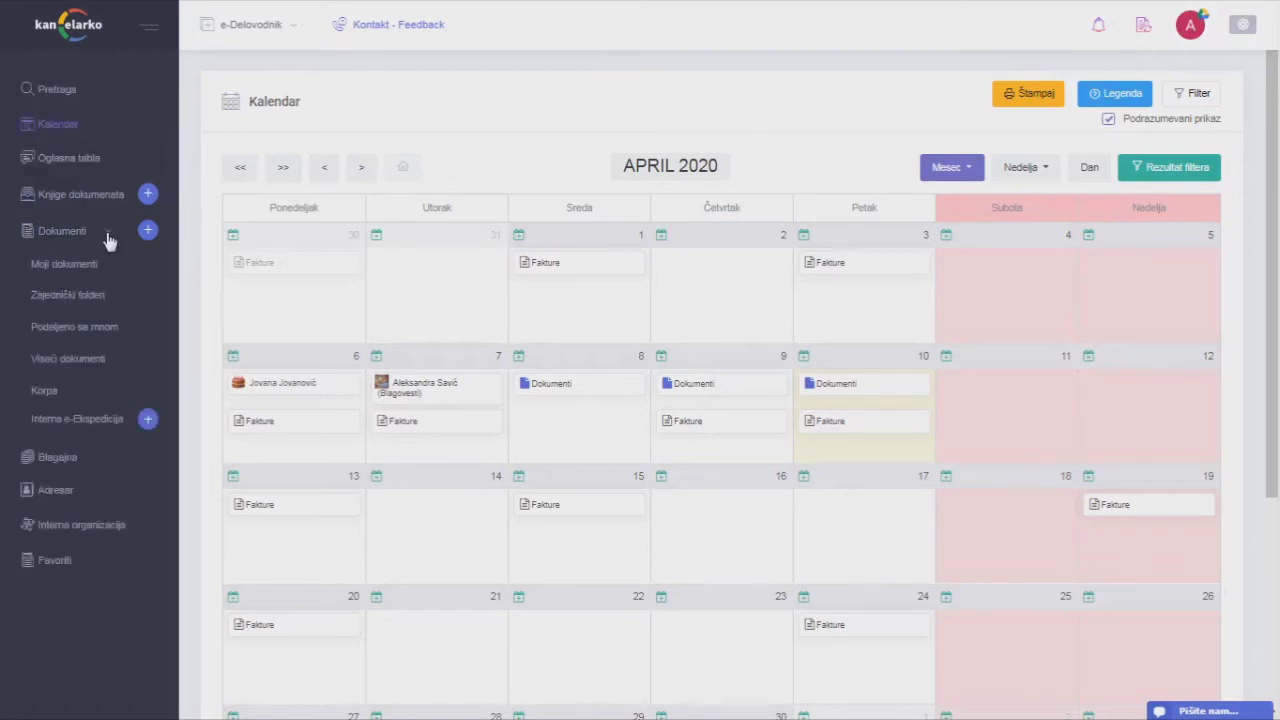
click(55, 266)
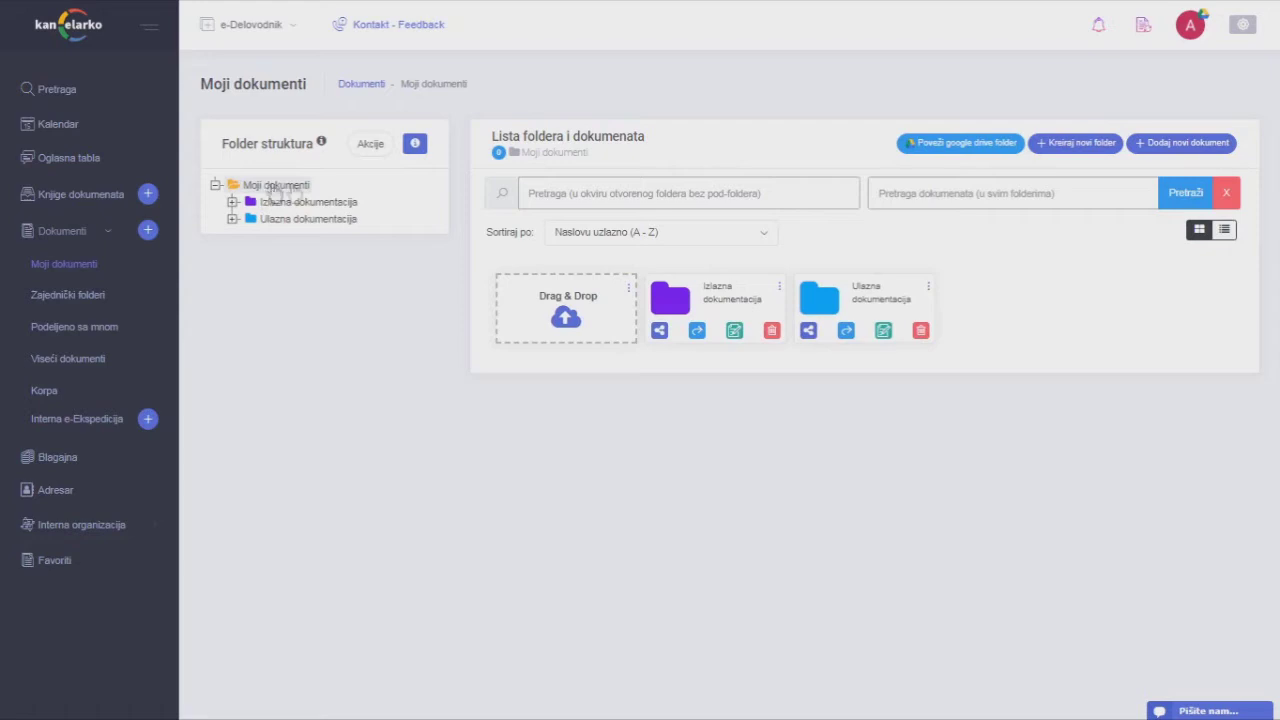
click(1066, 160)
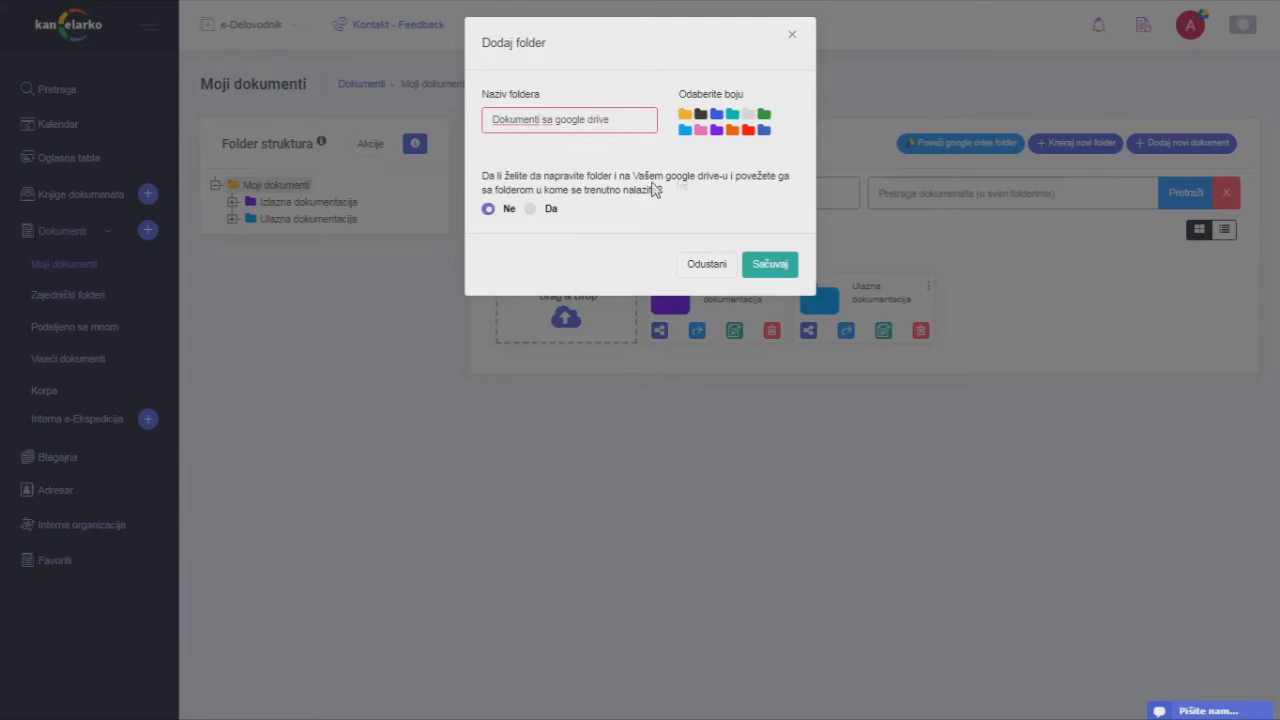
click(766, 115)
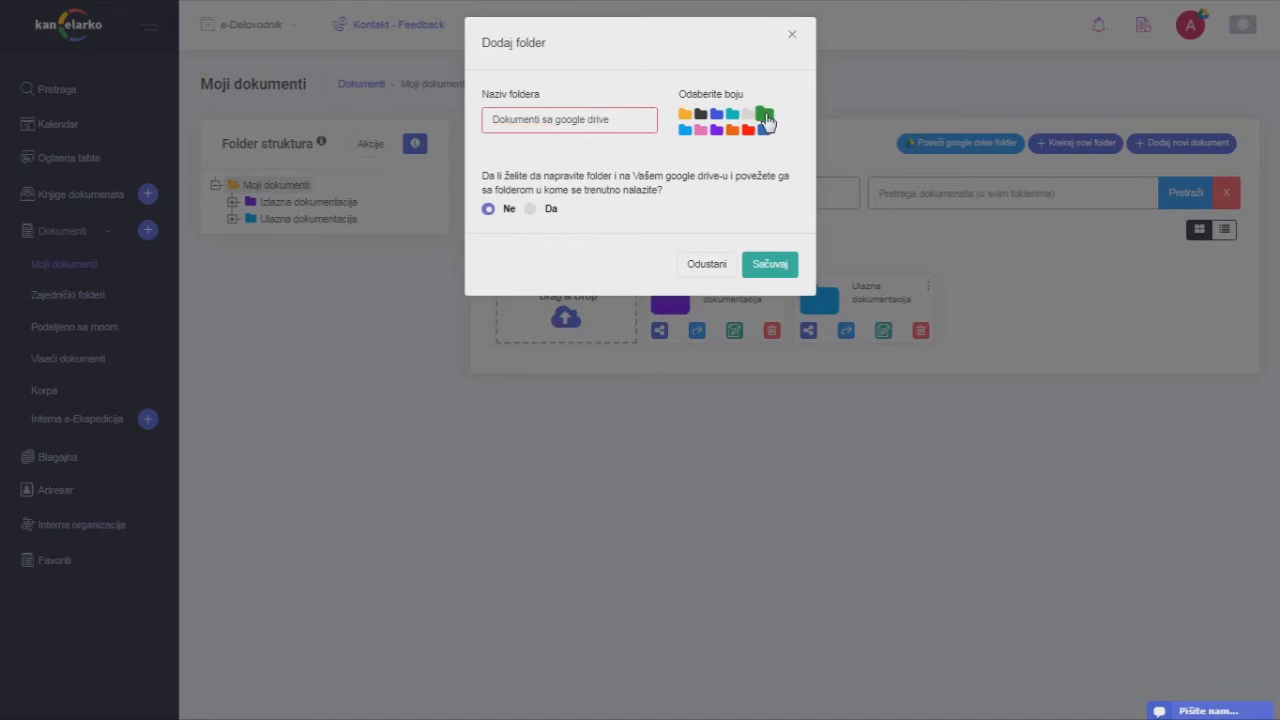
click(754, 272)
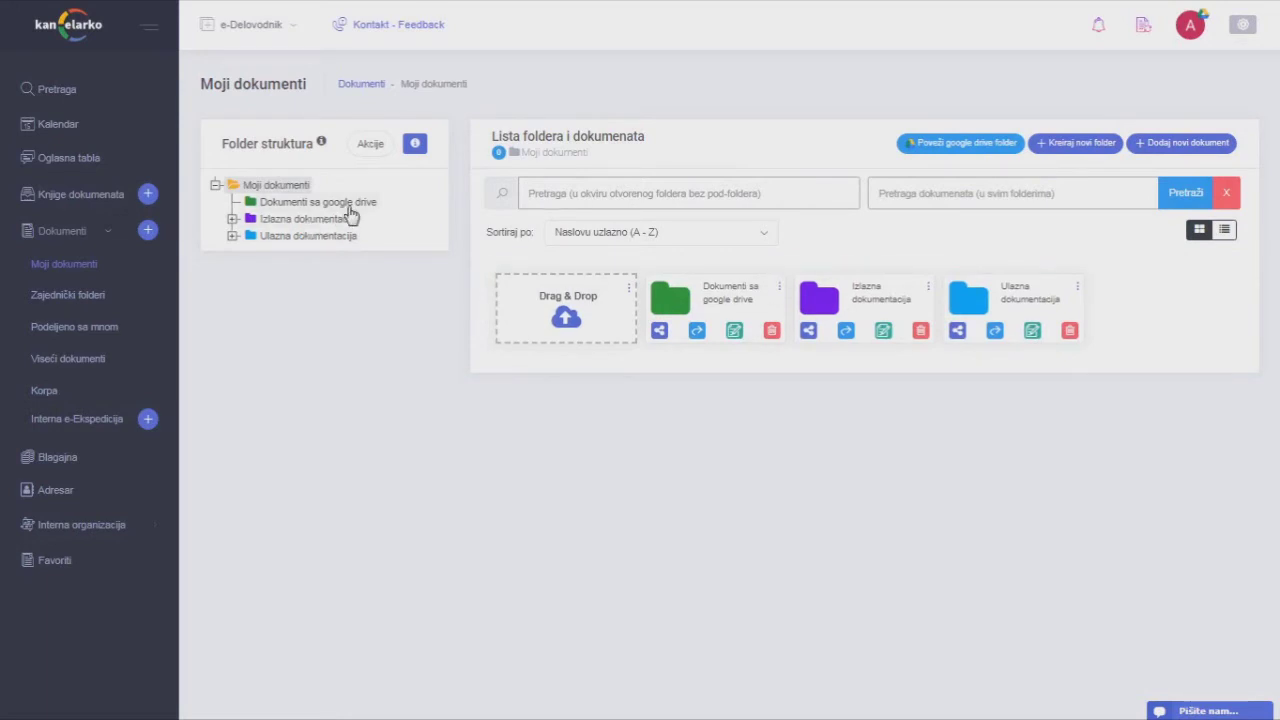
Share the "Dokumenti sa google drive" folder with the secretary (Sekretarica) of Kancelarija Beograd, with the Pregled privilege
click(340, 203)
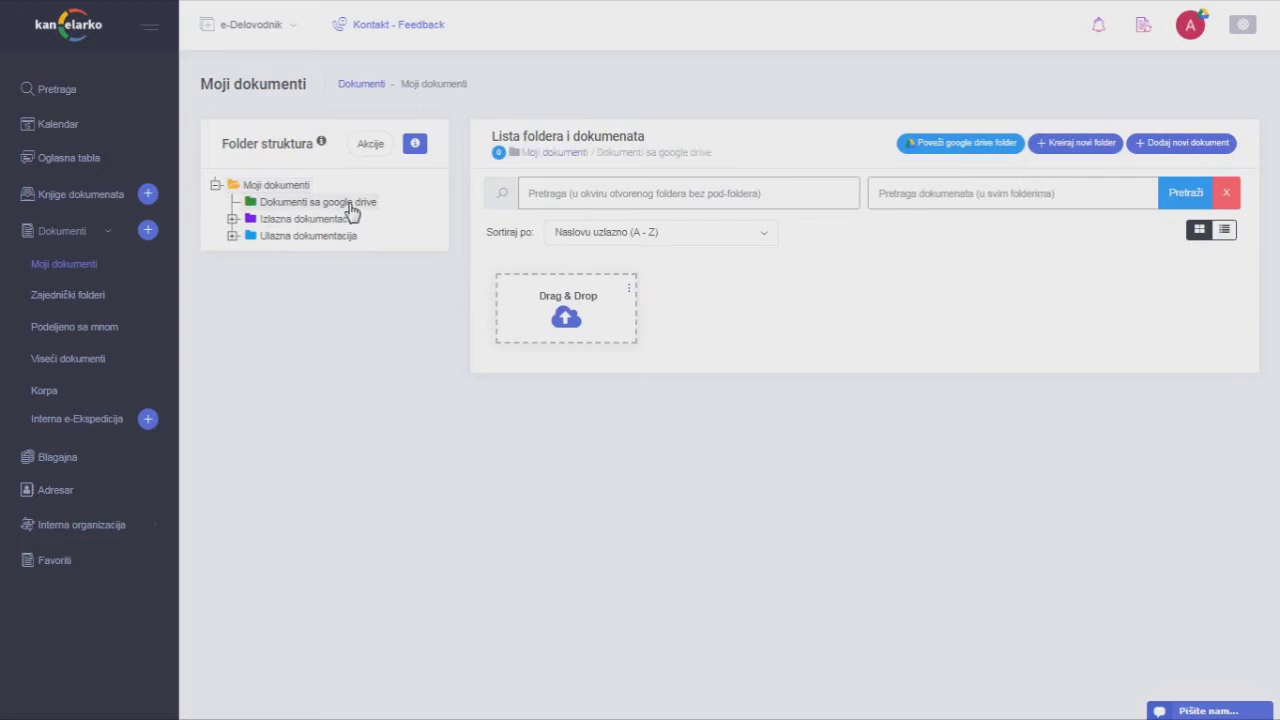
click(367, 147)
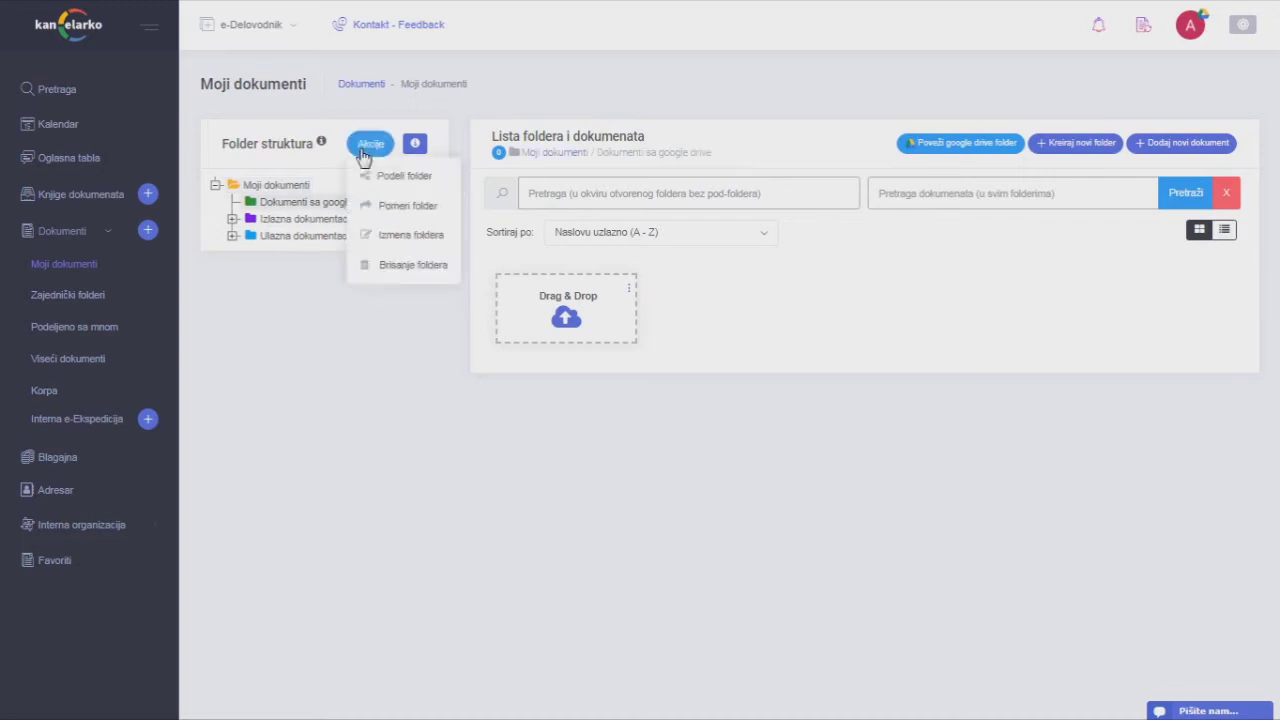
click(389, 188)
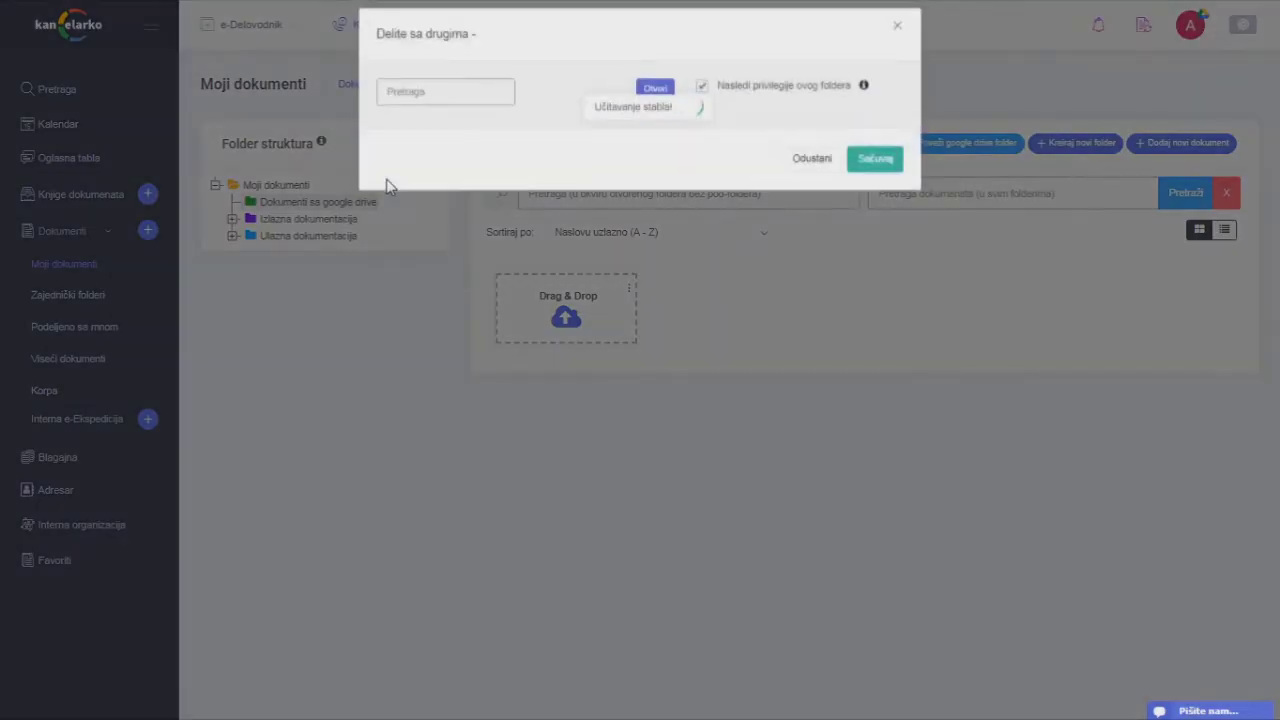
click(401, 141)
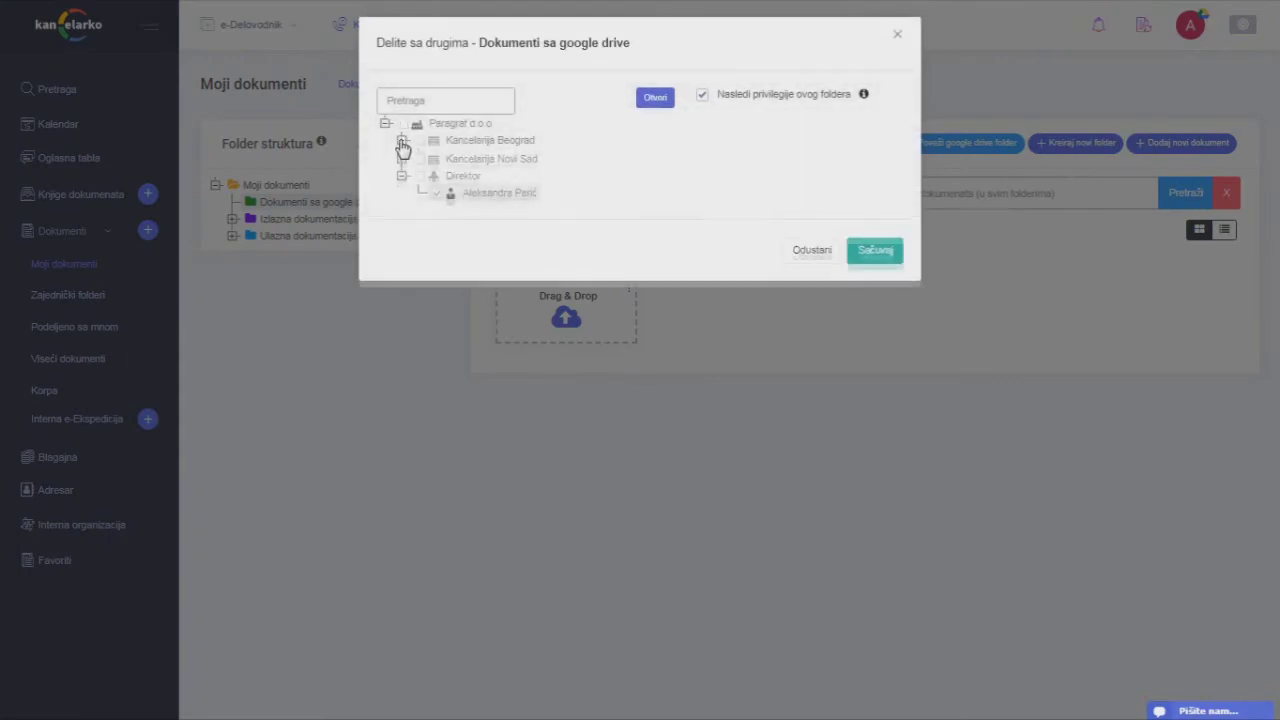
click(419, 175)
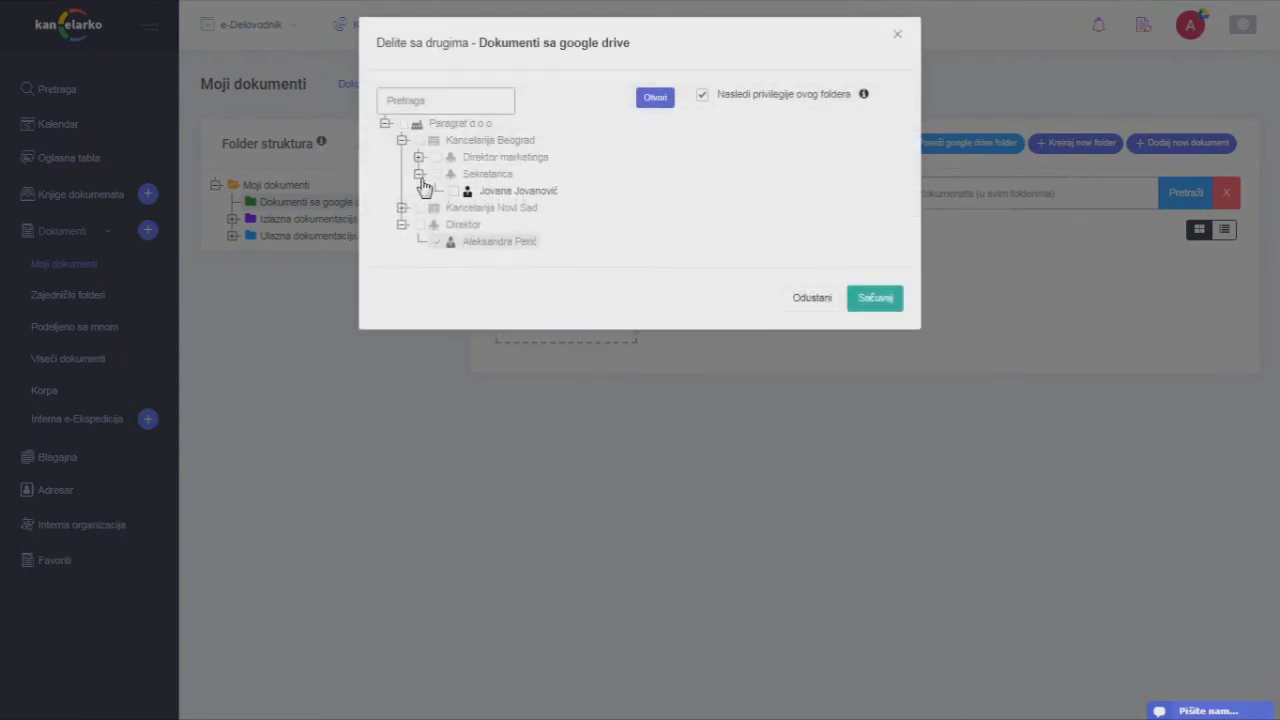
click(454, 194)
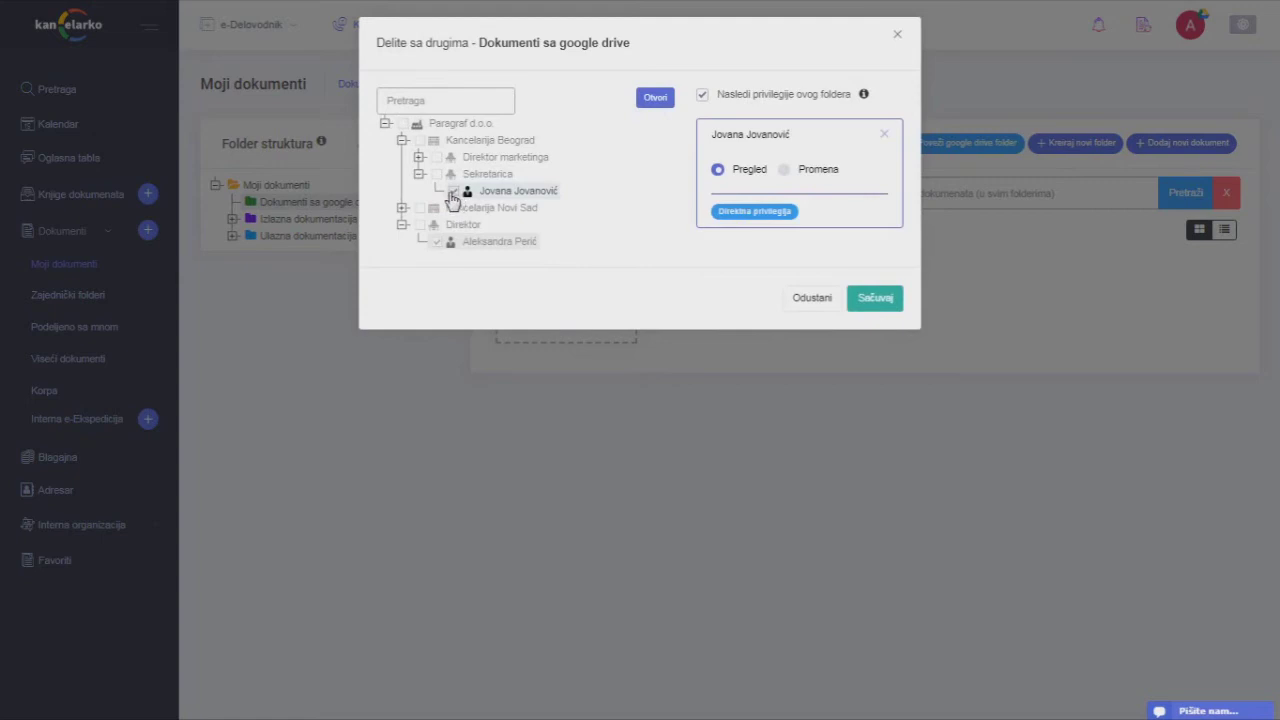
click(874, 302)
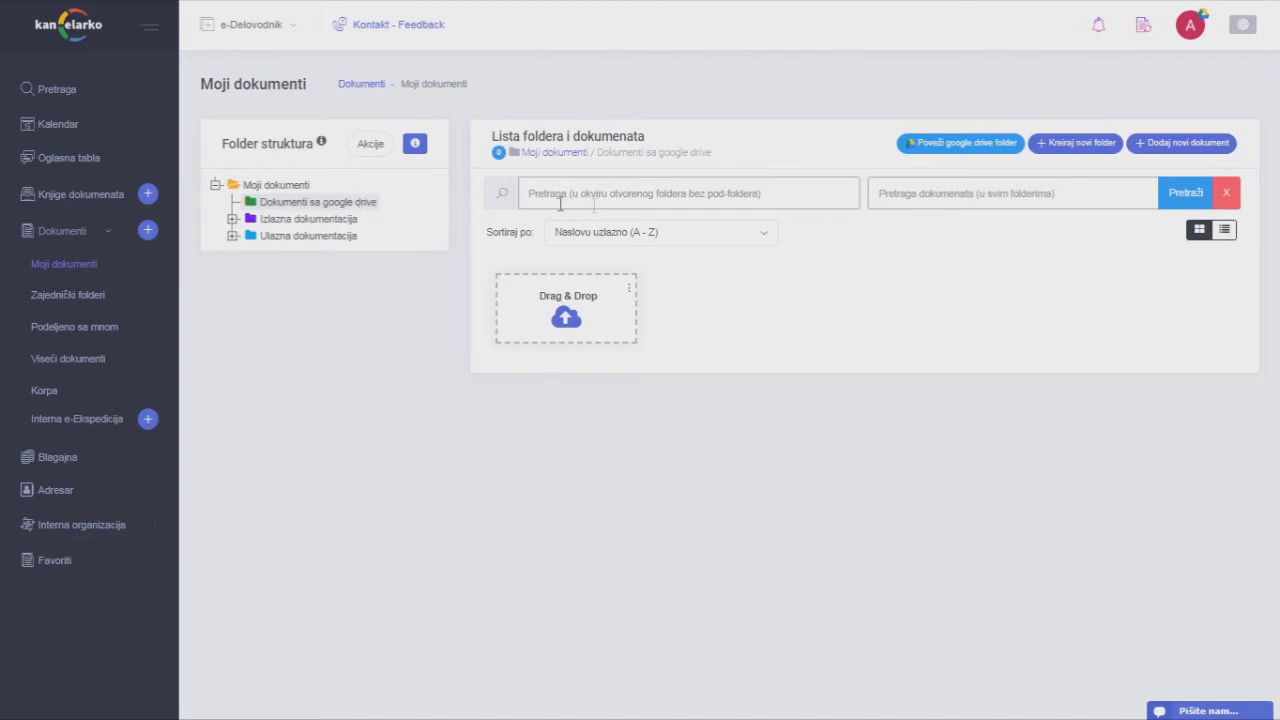
Link the Google Drive folder "Dokumenti 2017" inside the "Dokumenti sa google drive" folder
click(972, 143)
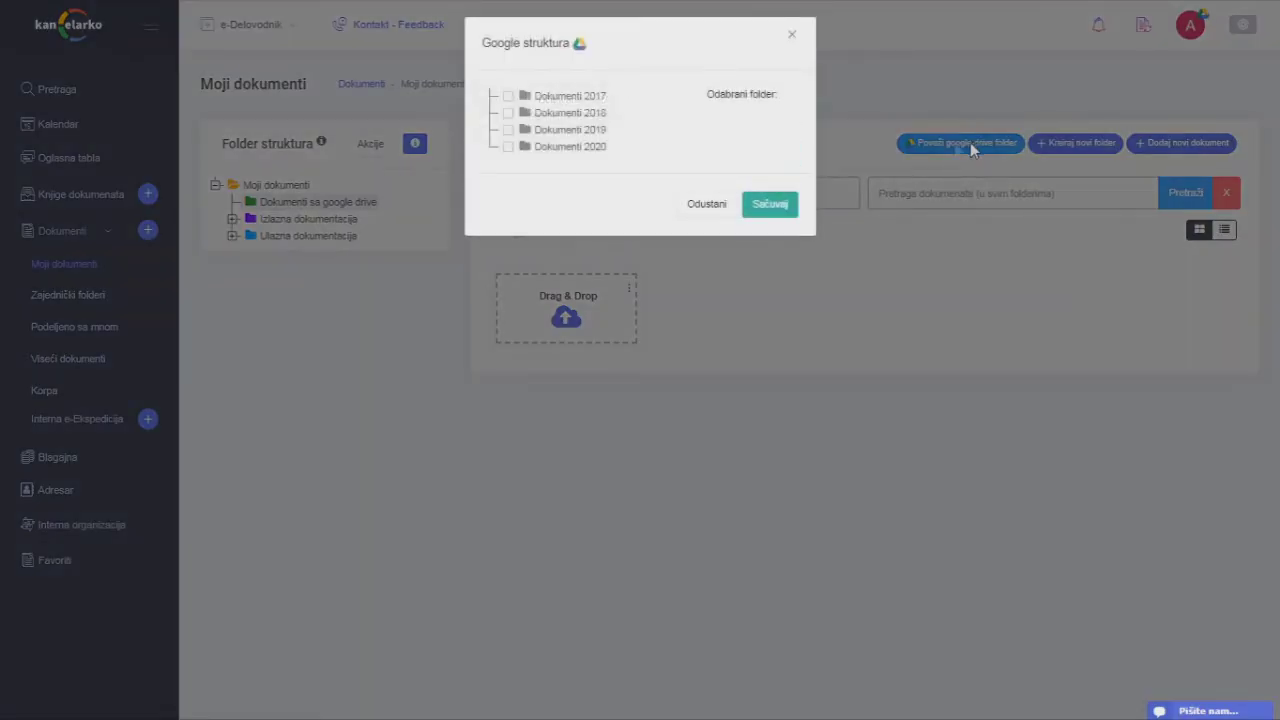
click(545, 97)
click(765, 217)
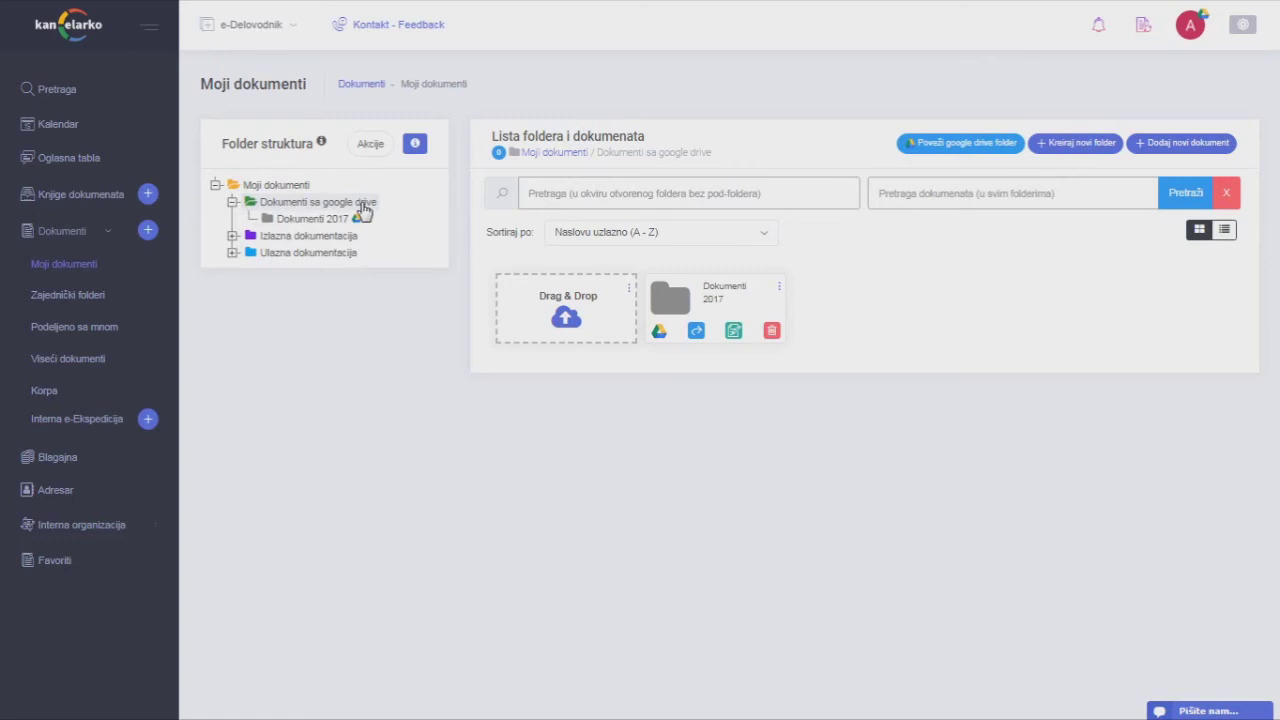
Share the linked "Dokumenti 2017" folder with the second registered Google user, using that user's listed e-mail address
click(313, 220)
click(367, 158)
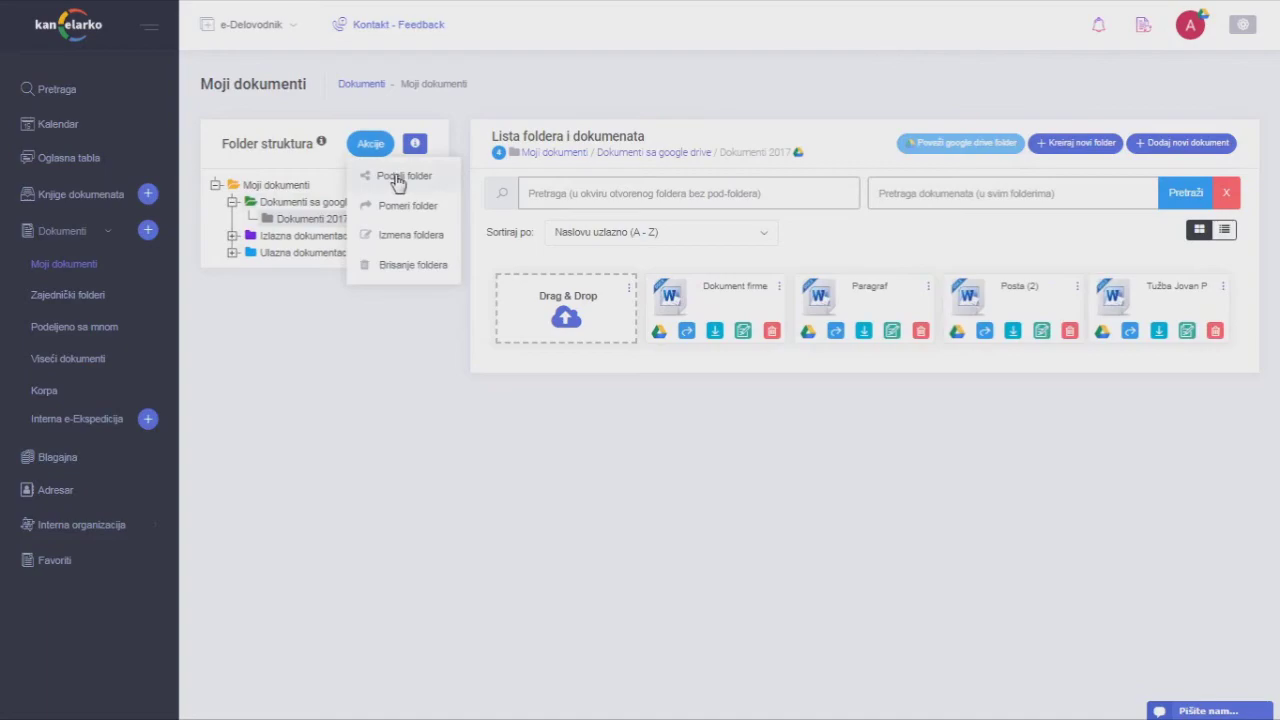
click(398, 181)
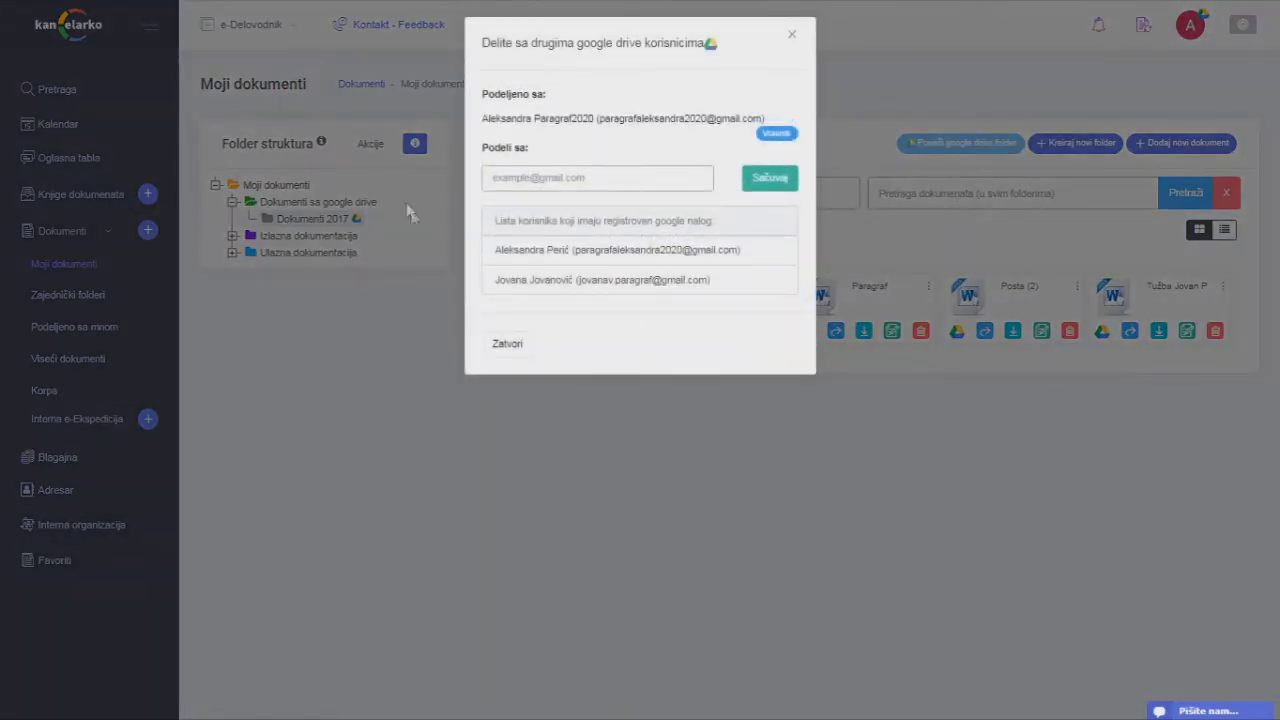
drag(579, 281, 709, 281)
key(ctrl+c)
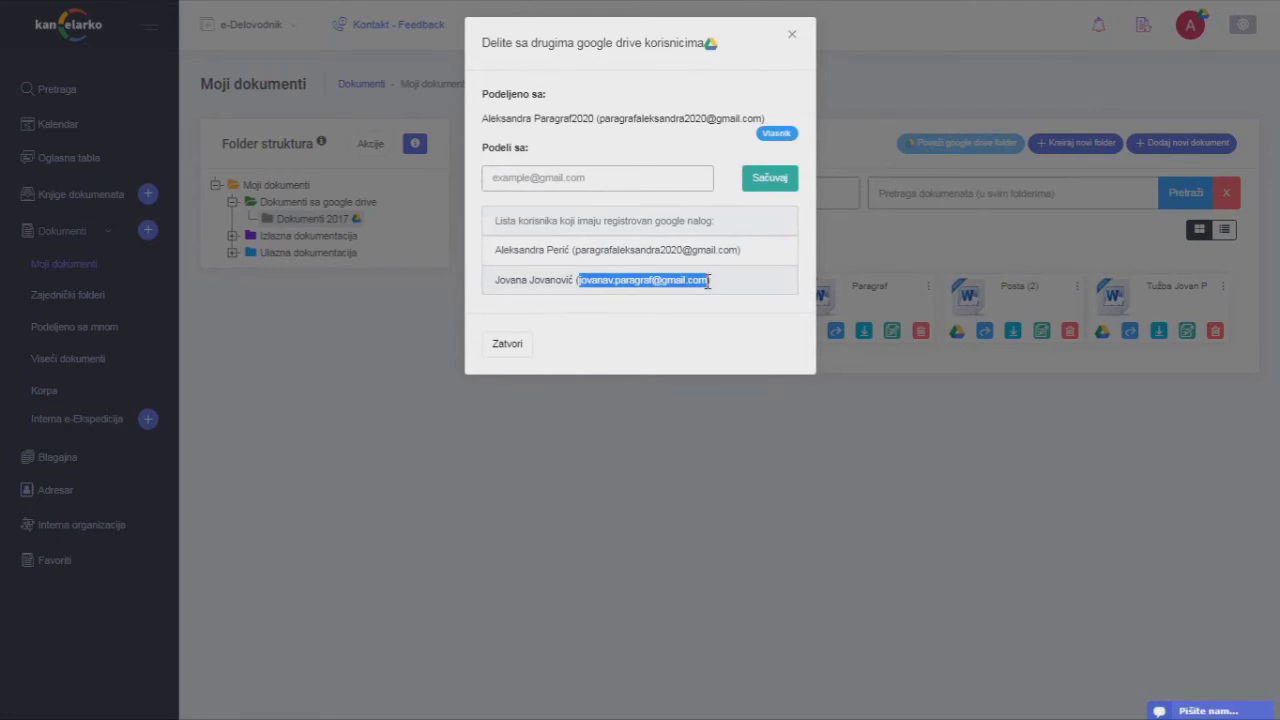
click(628, 177)
key(ctrl+v)
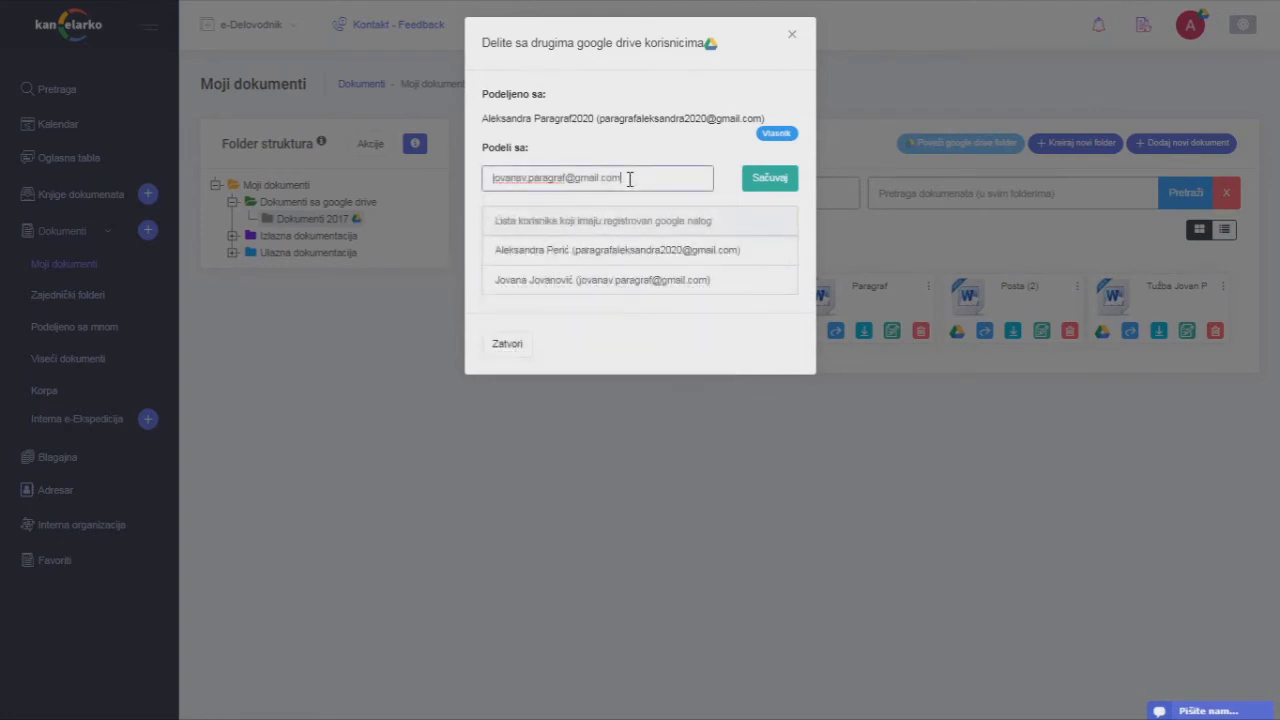
click(757, 188)
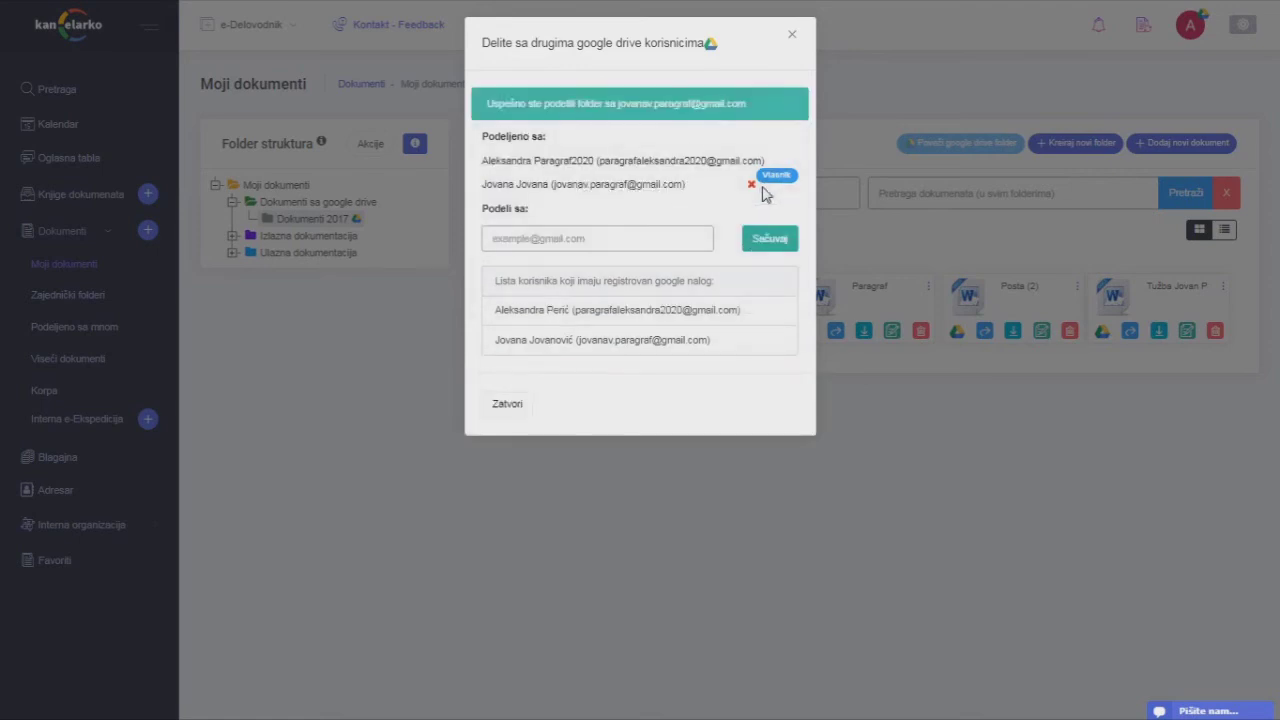
click(516, 403)
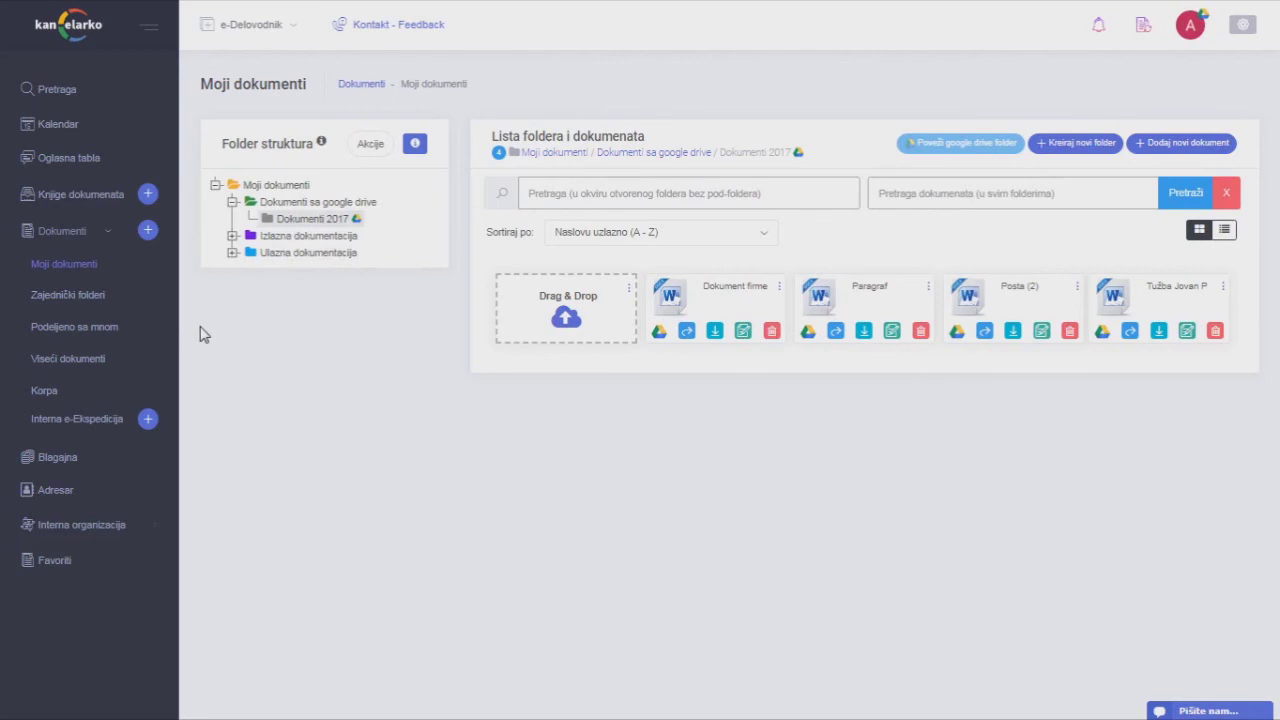
Link the Google Drive folder "Dokumenti 2019" in Zajednički folderi
click(76, 297)
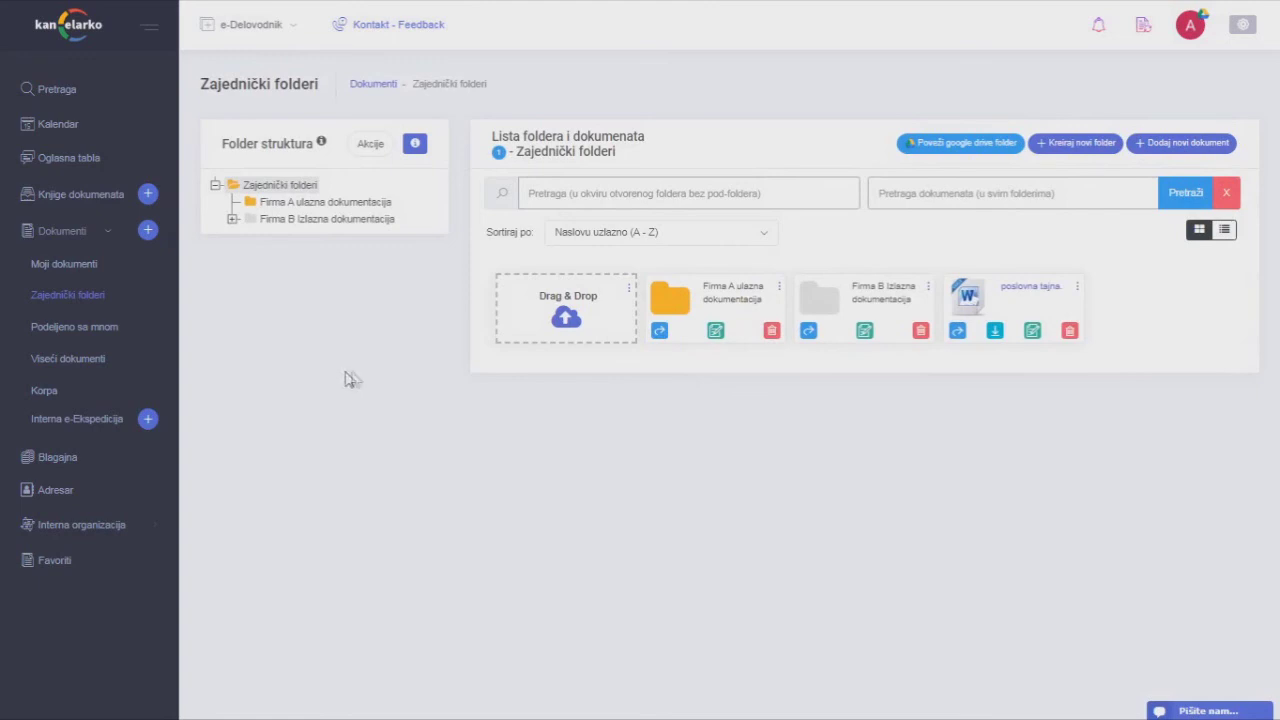
click(977, 145)
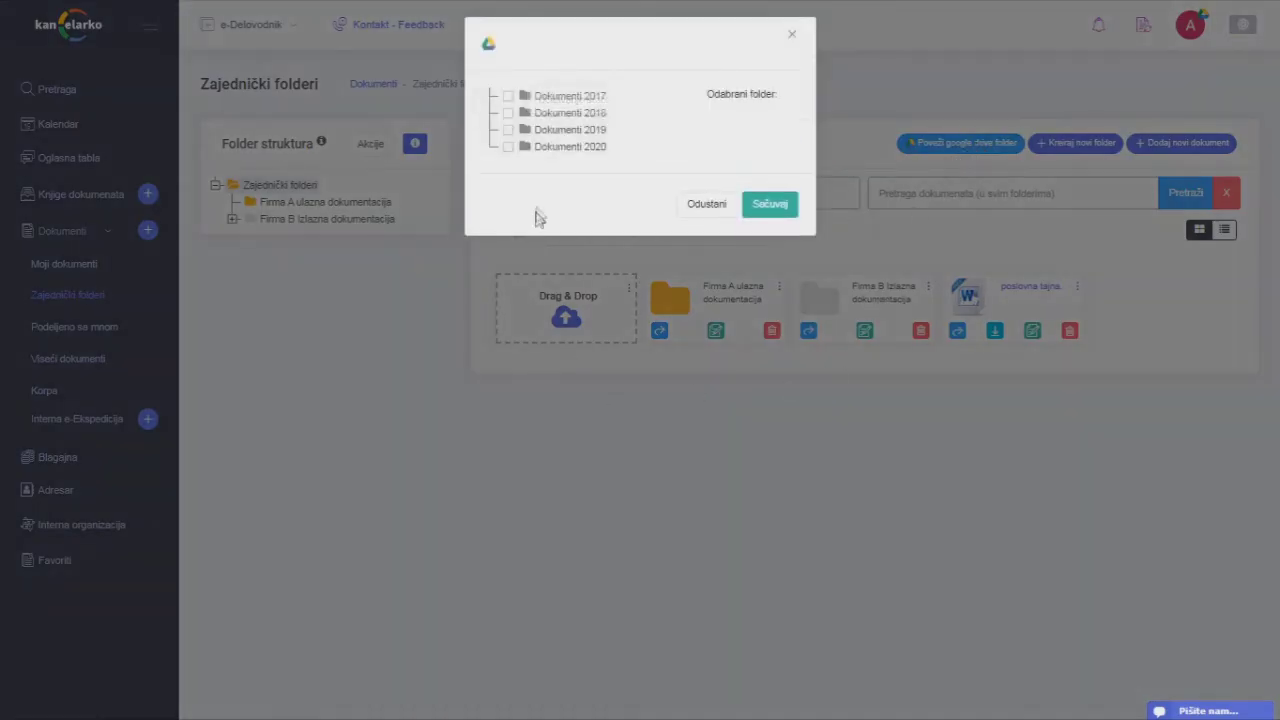
click(557, 137)
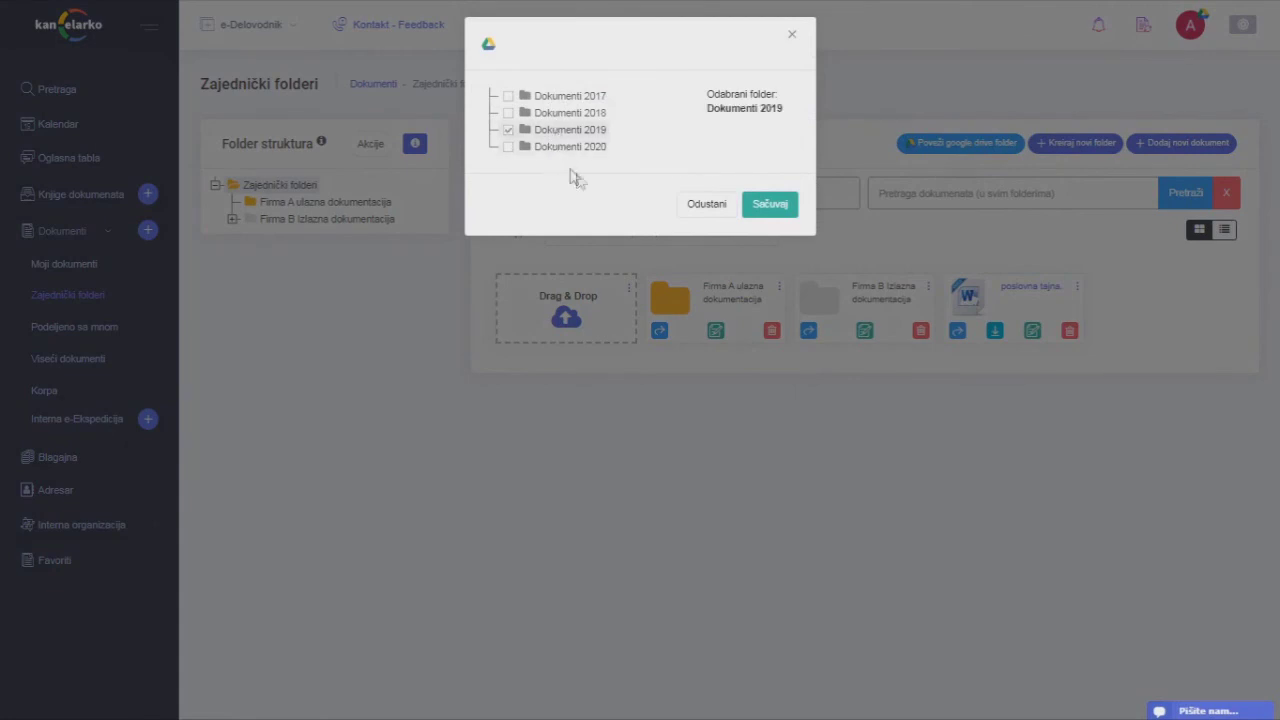
click(770, 205)
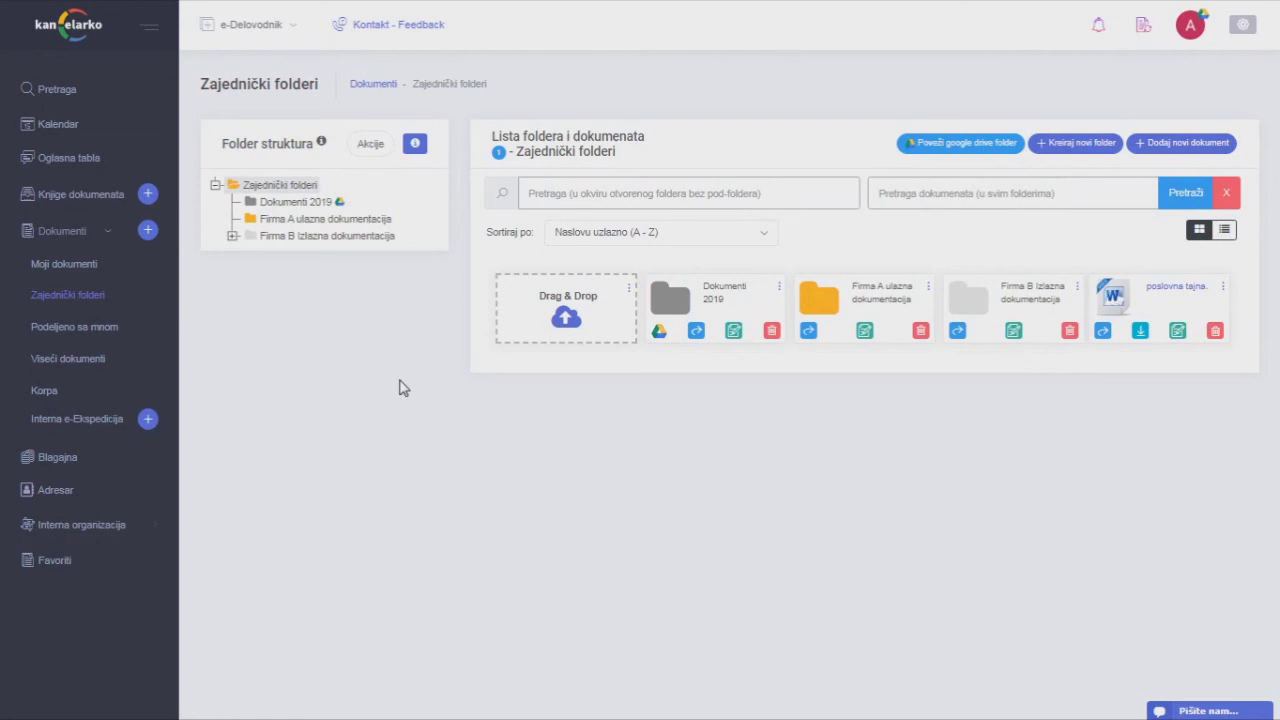
Check which Google Drive users the "Dokumenti 2019" folder is shared with
click(660, 335)
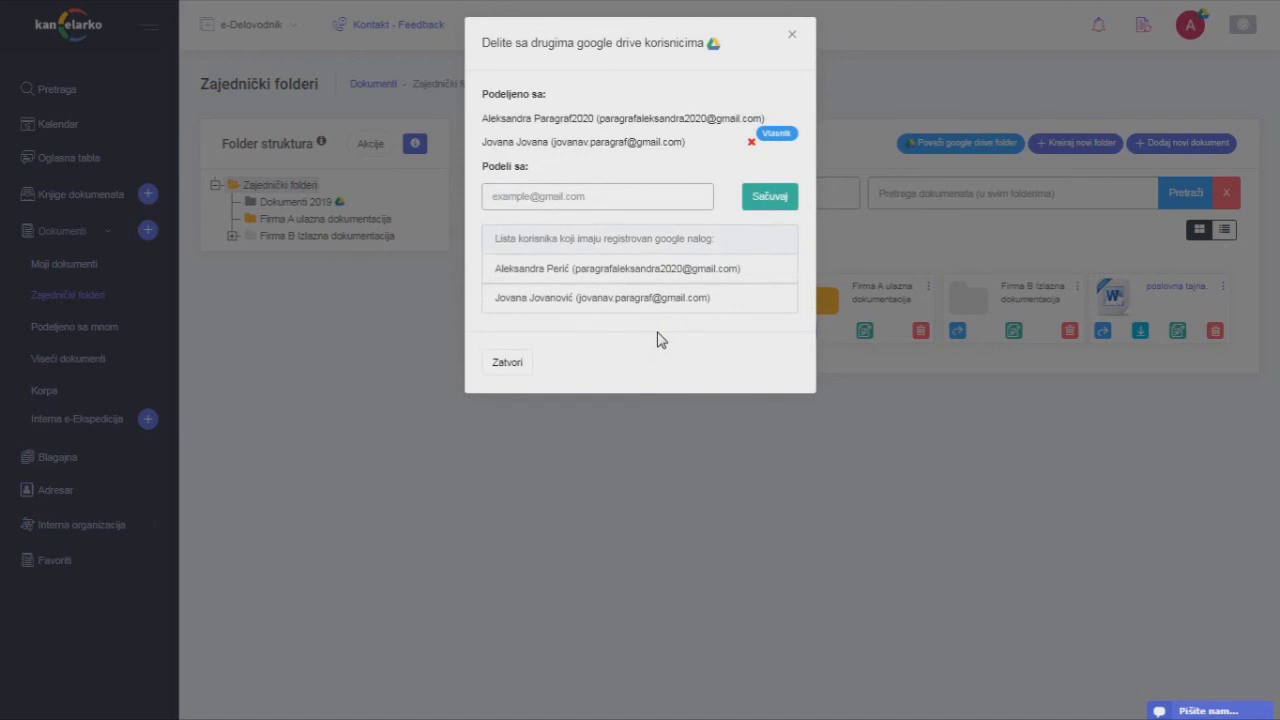
click(502, 369)
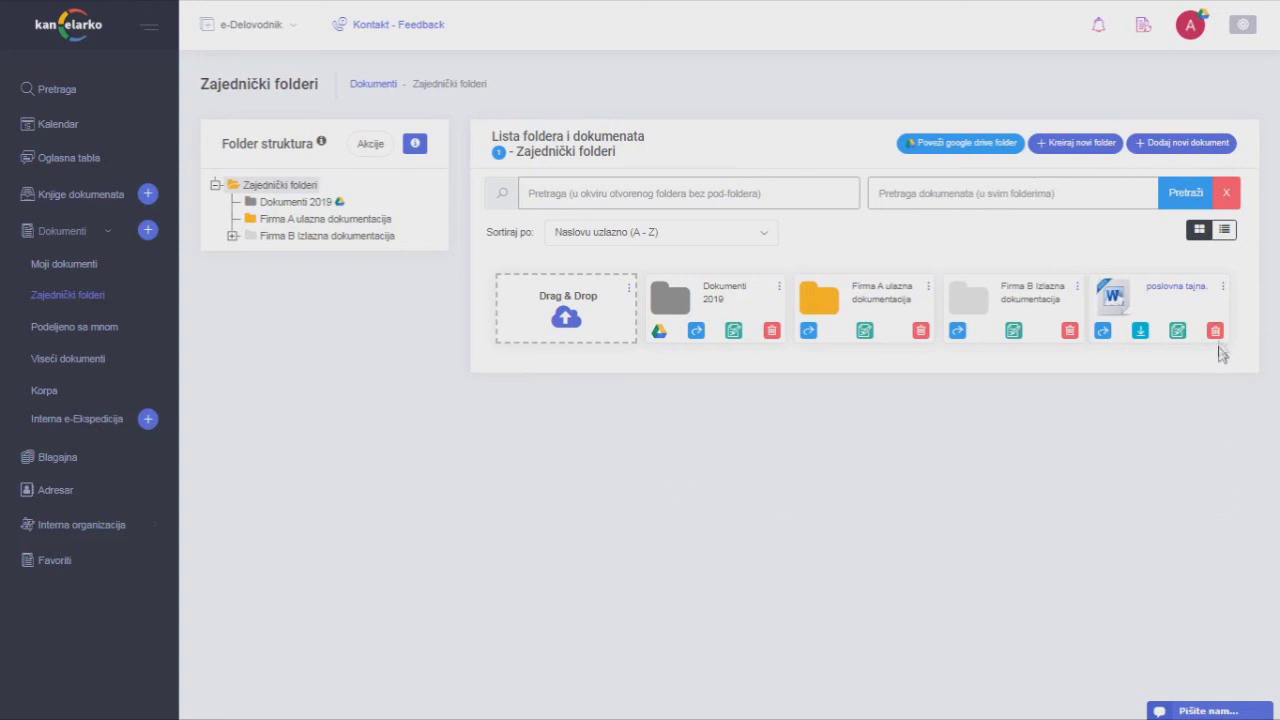
Open the signed-in user's account options
click(1198, 32)
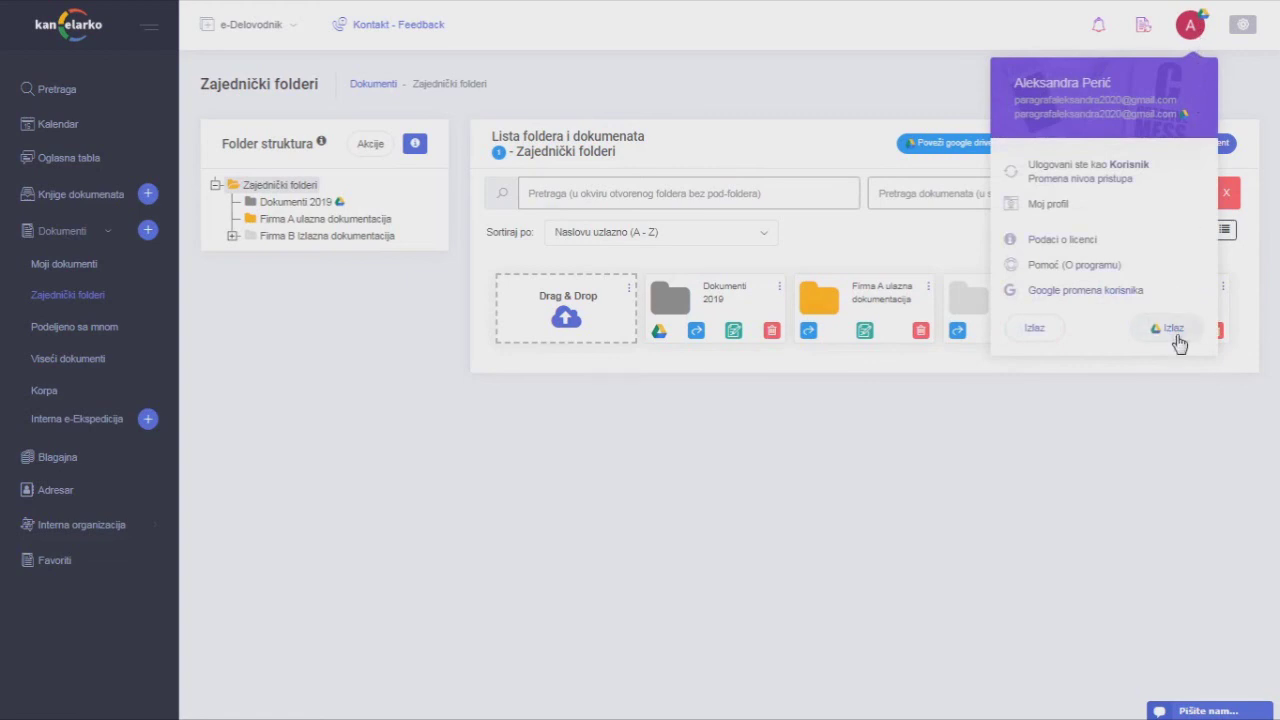